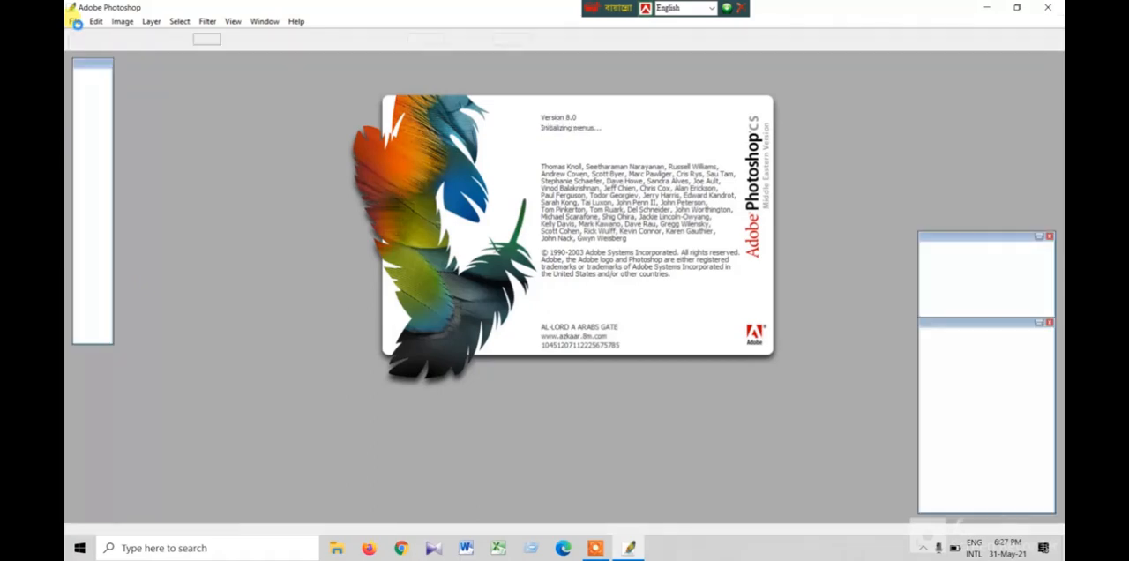
- Postpone the product registration and create a new white RGB document from the 1024 x 768 preset
left_click(76, 23)
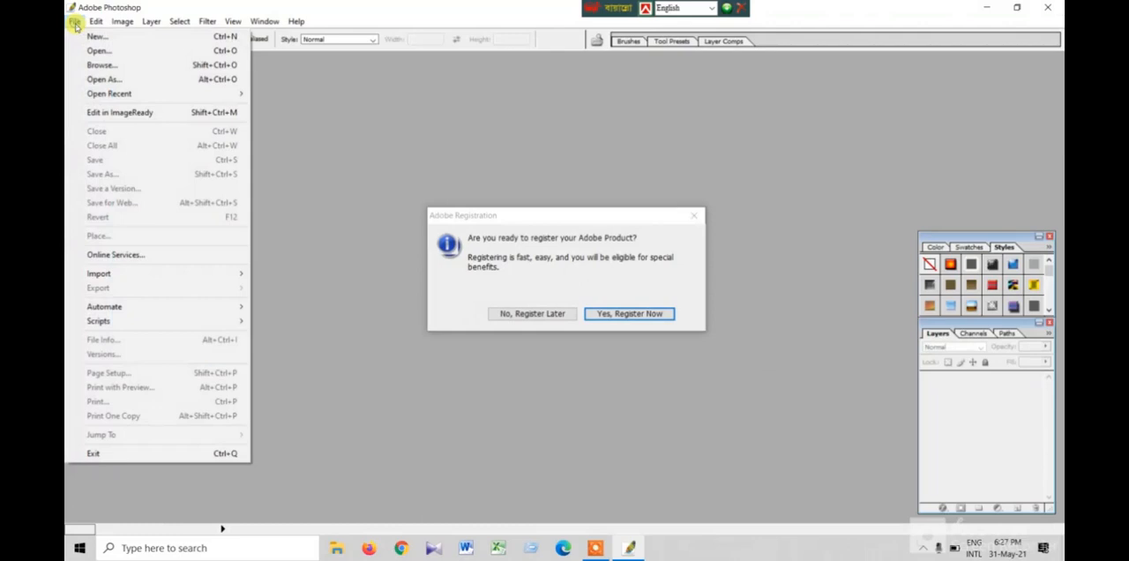
left_click(532, 313)
left_click(75, 21)
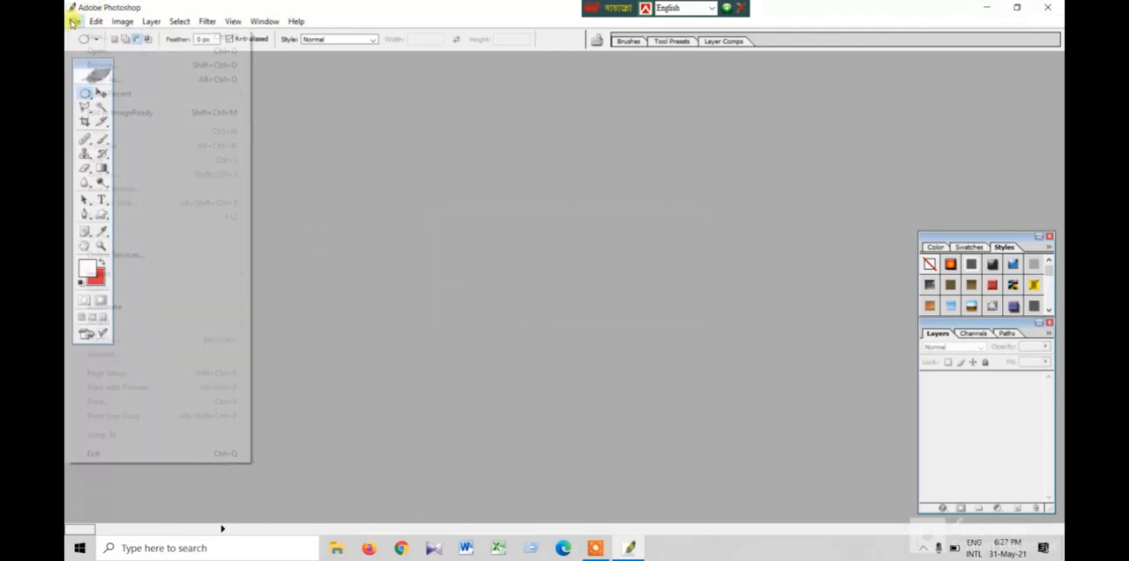
left_click(96, 38)
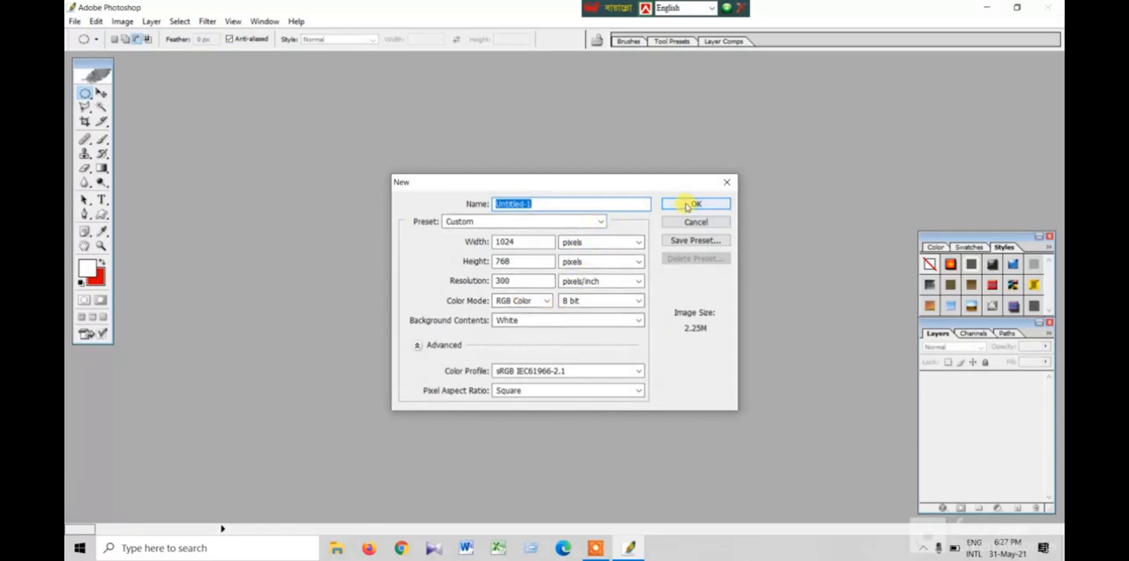
left_click(545, 224)
left_click(544, 224)
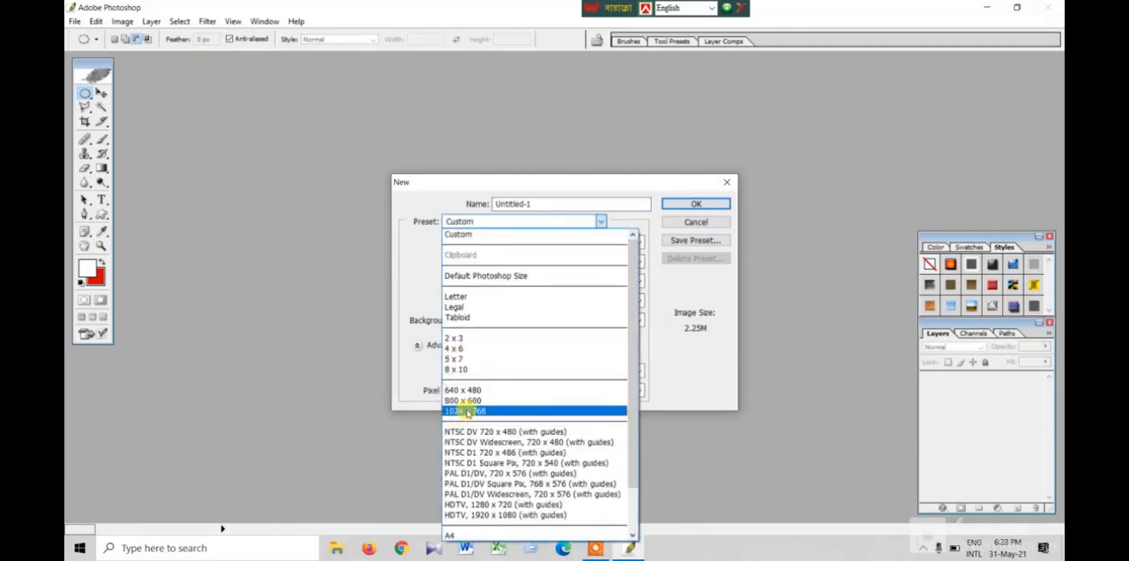
left_click(468, 411)
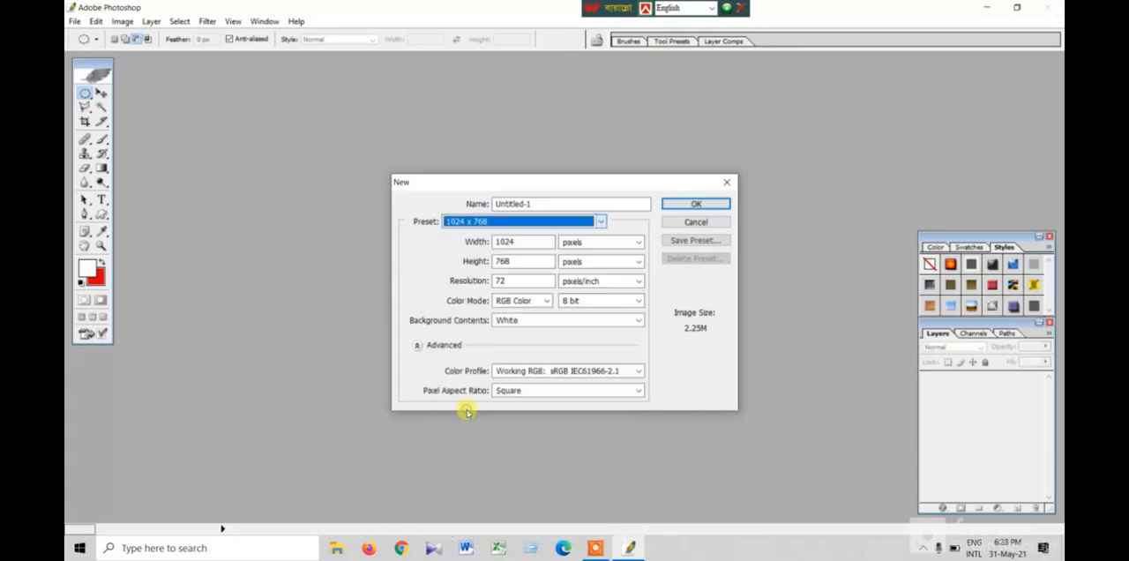
left_click(692, 205)
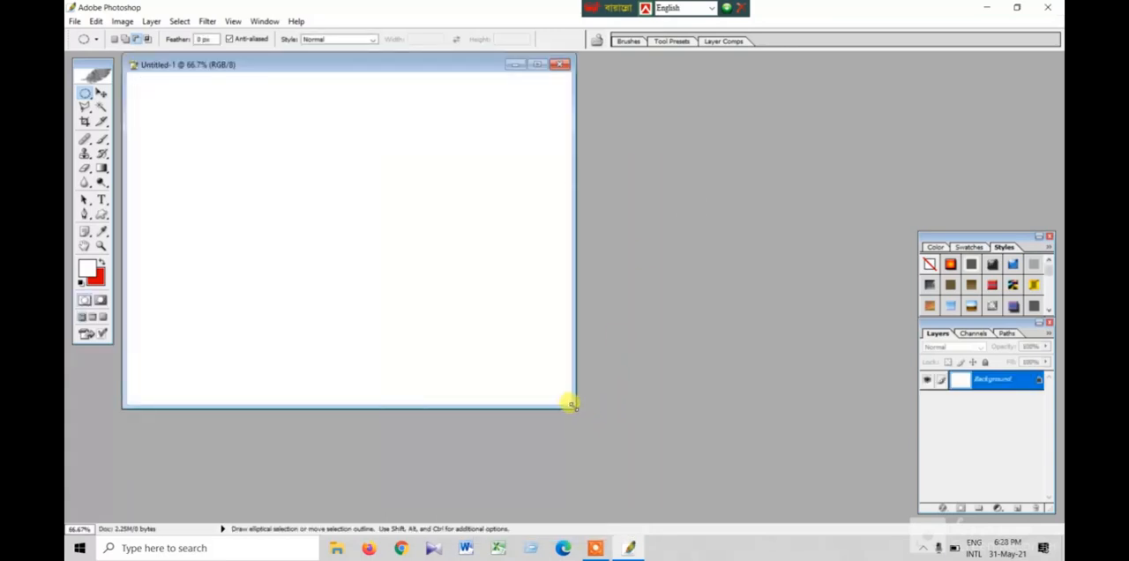
- Select a wide rectangle for the flag with the Rectangular Marquee and add a tall, narrow pole strip just left of it
left_click_drag(572, 405, 787, 492)
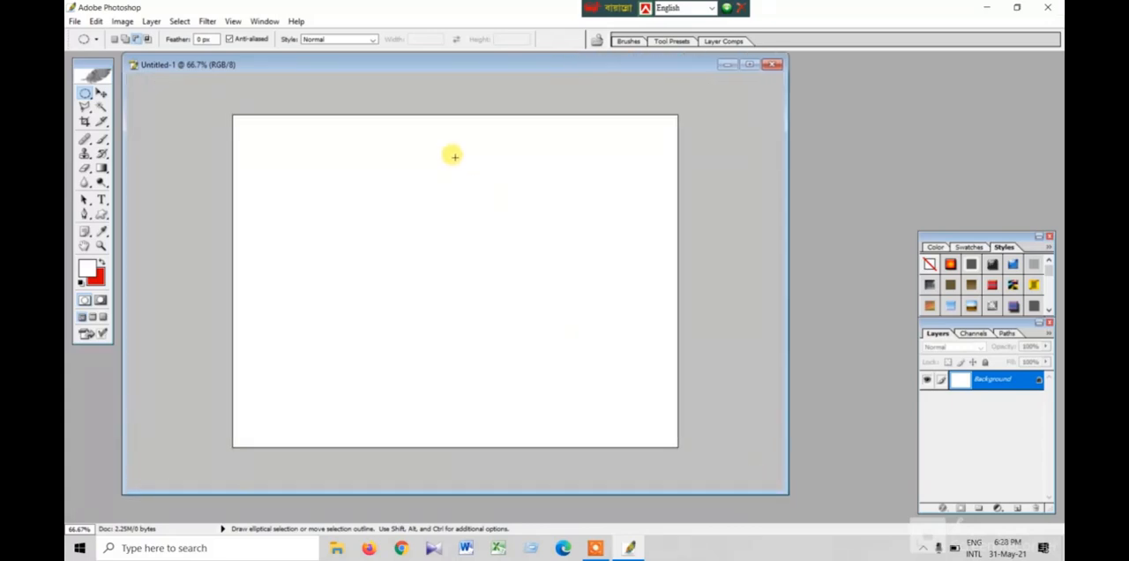
left_click(83, 97)
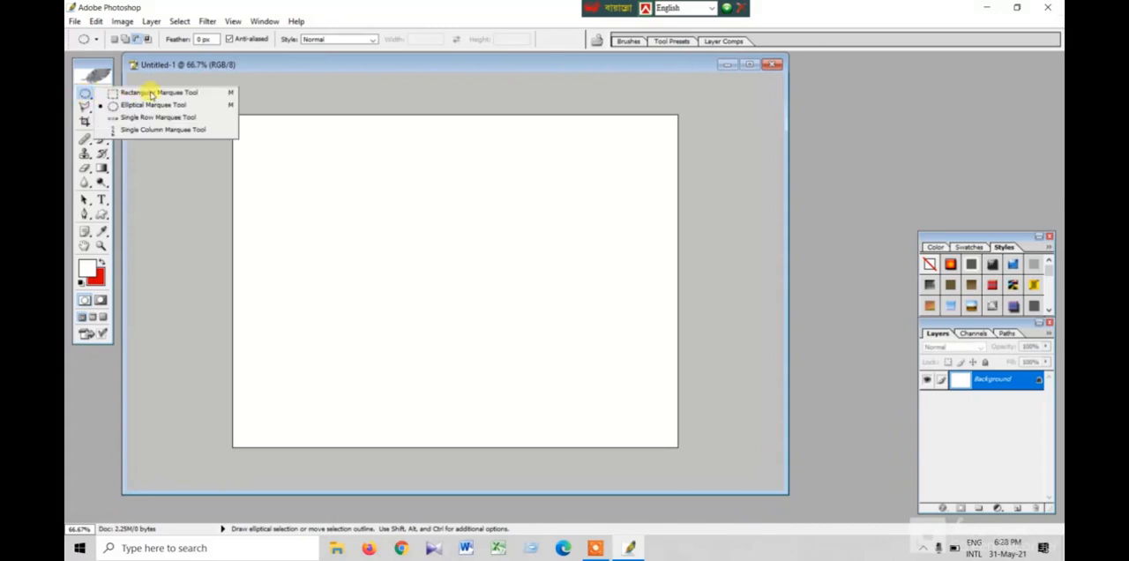
left_click(151, 94)
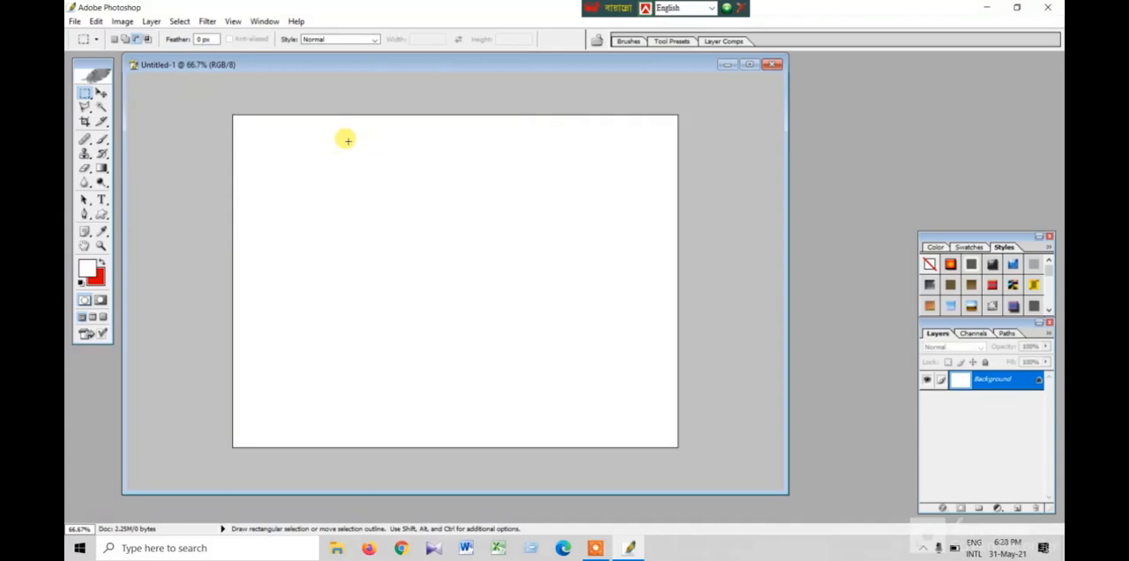
left_click_drag(347, 142, 641, 290)
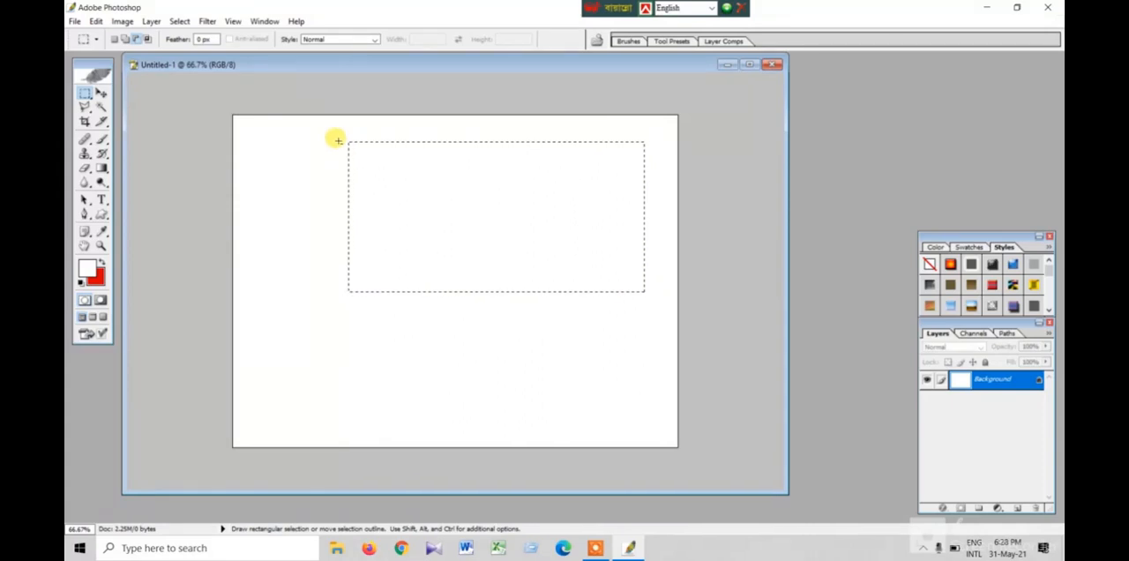
key("shift")
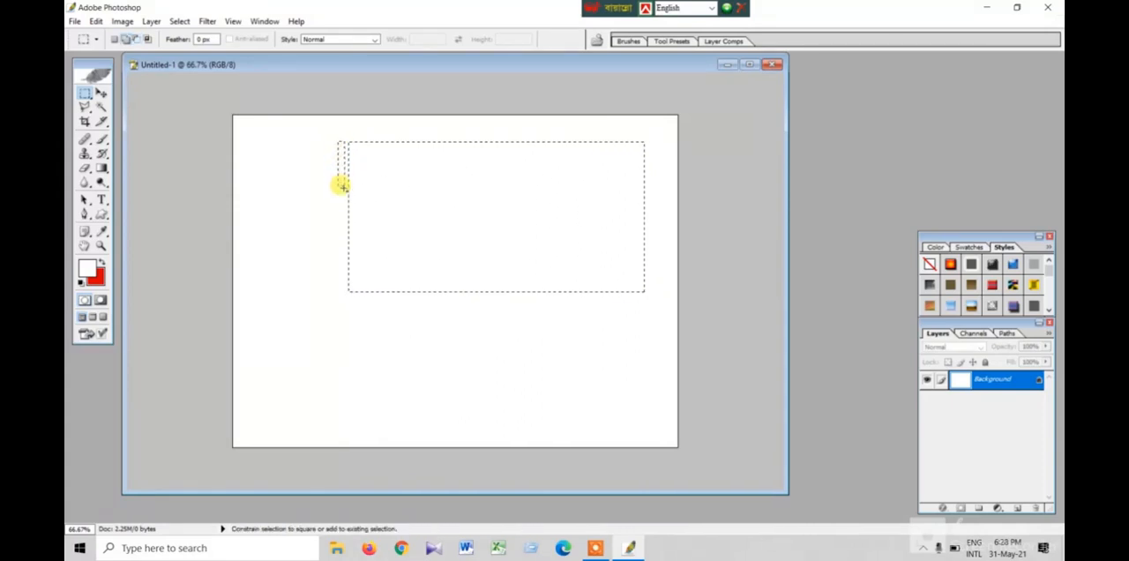
left_click_drag(339, 317, 343, 432)
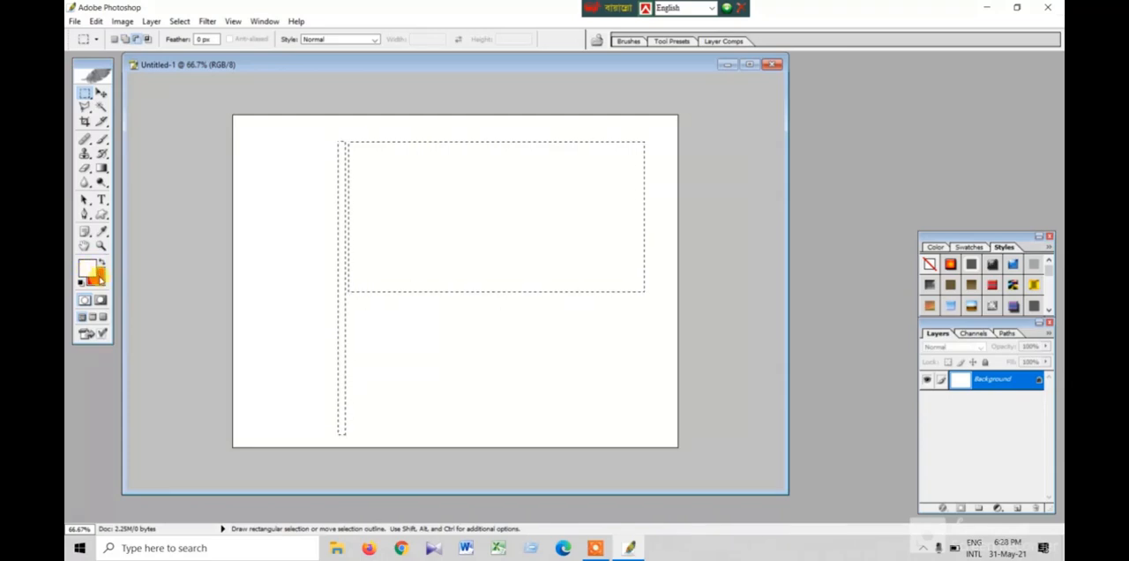
- Set the background colour to dark green 117A00 and fill the flag and pole selection with it
left_click(99, 281)
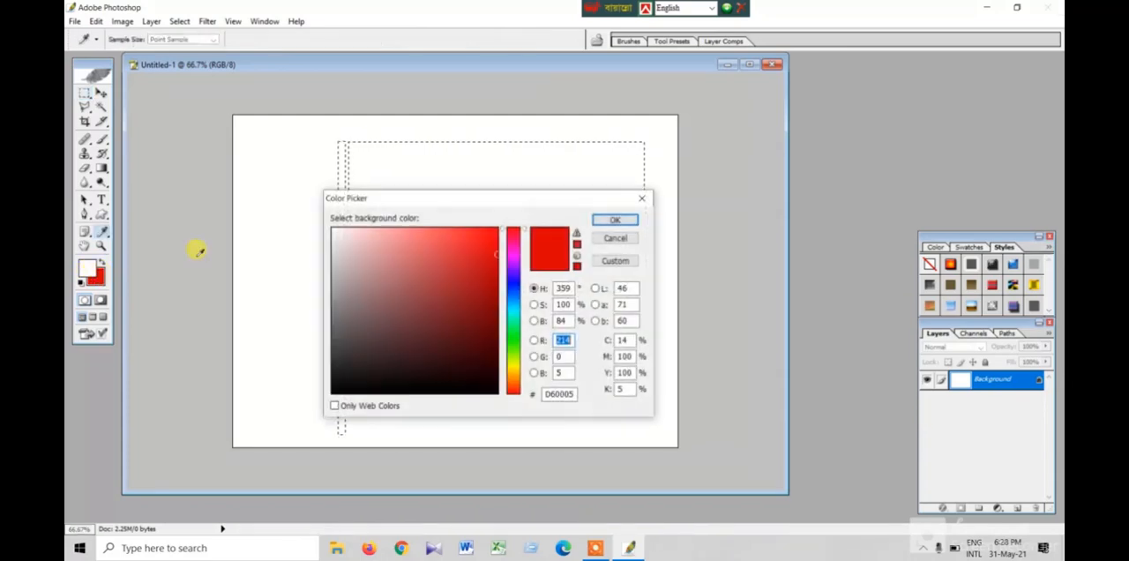
left_click(514, 345)
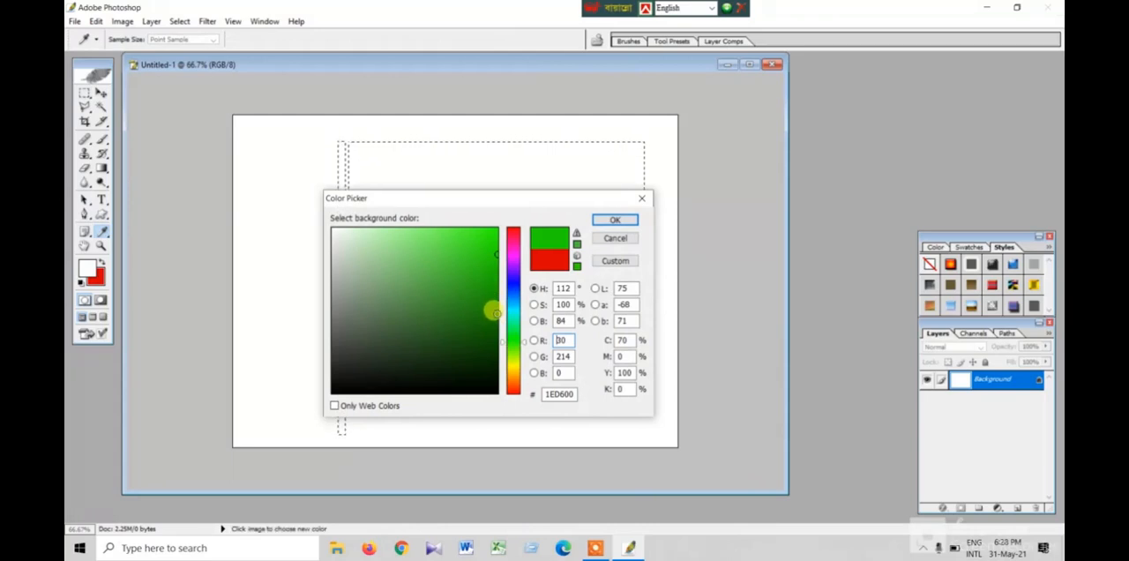
left_click(497, 313)
left_click(605, 221)
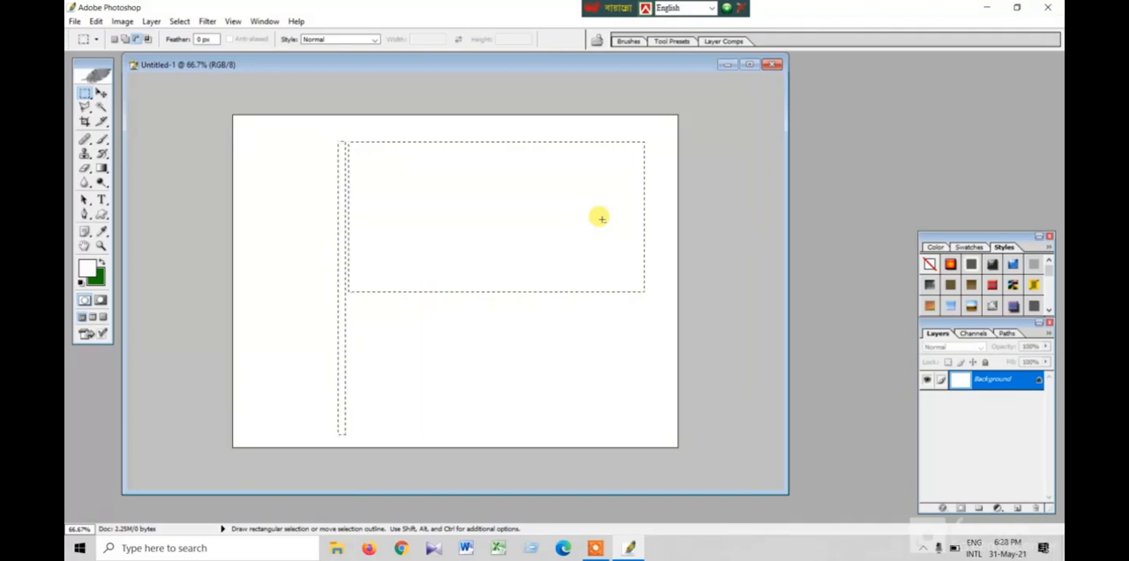
key("ctrl+BackSpace")
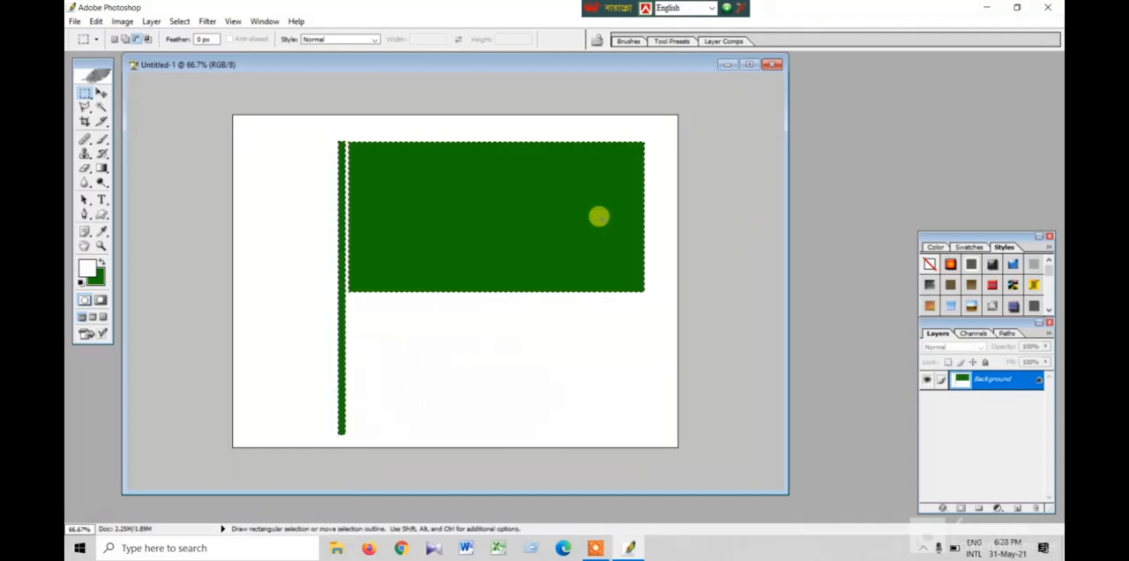
- Draw a circle on the green flag with the Elliptical Marquee and set the background colour to red F80118
right_click(85, 96)
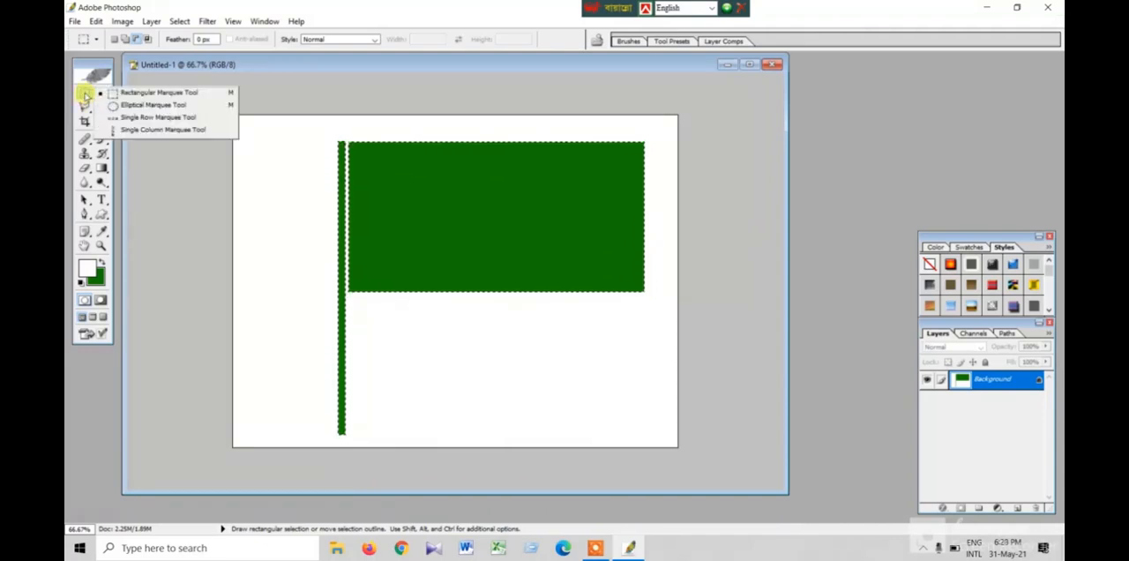
left_click(141, 107)
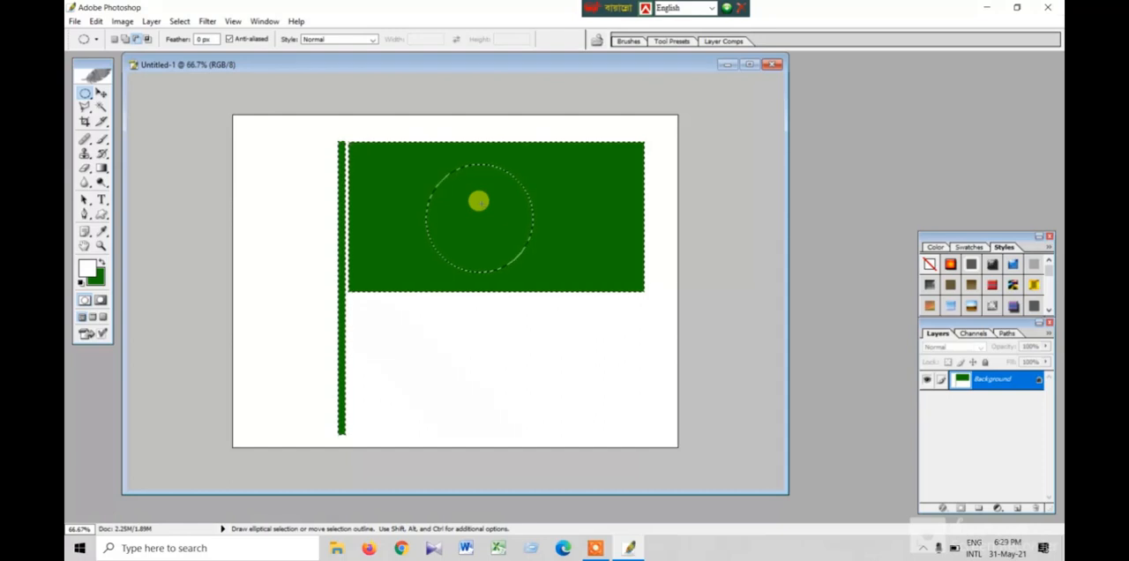
left_click(99, 280)
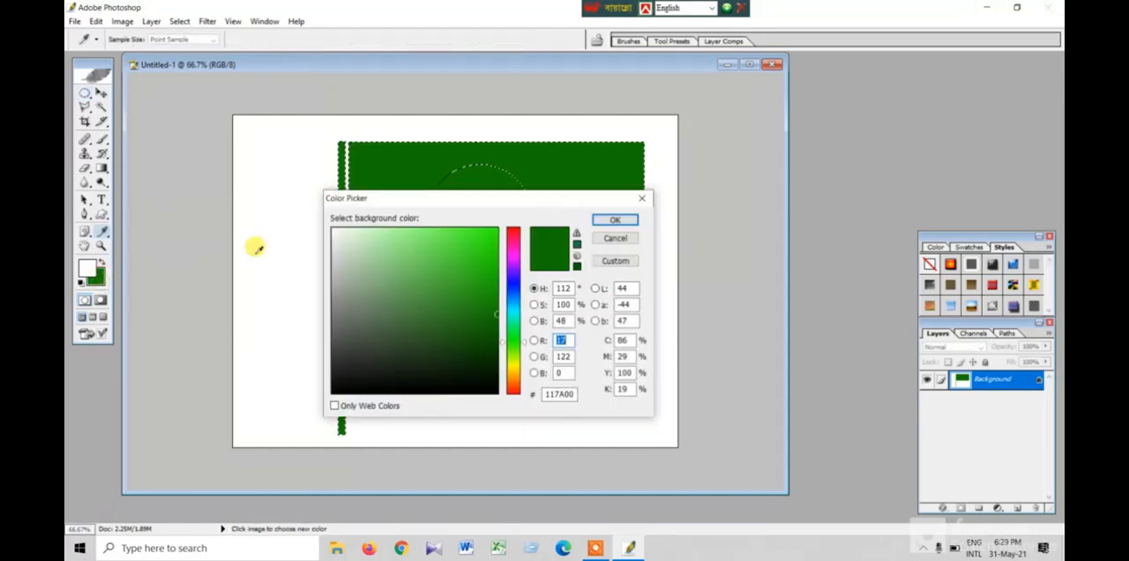
left_click(513, 232)
left_click(496, 230)
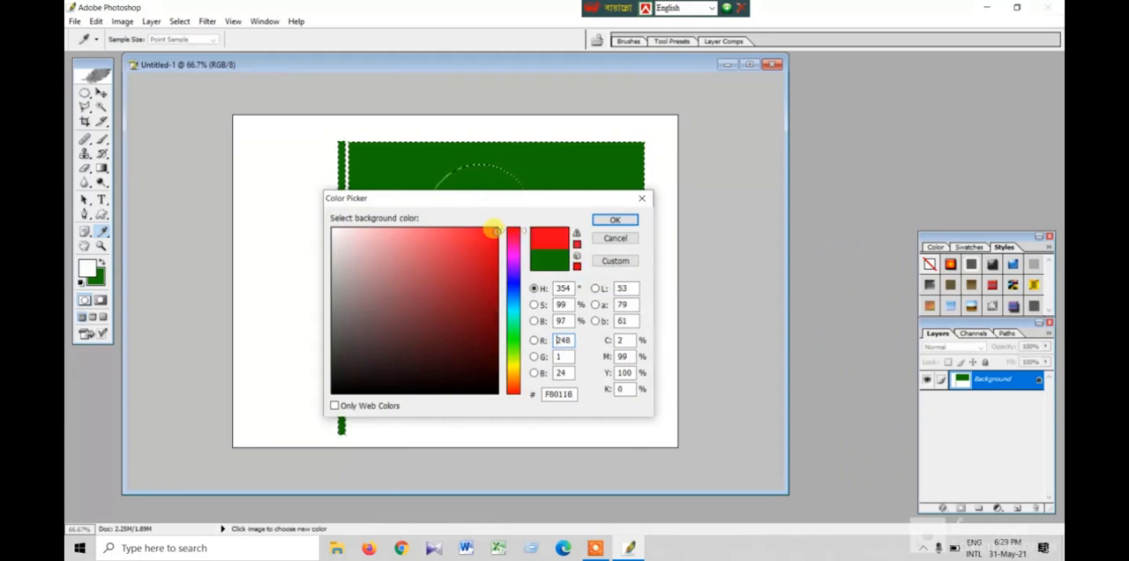
left_click(615, 221)
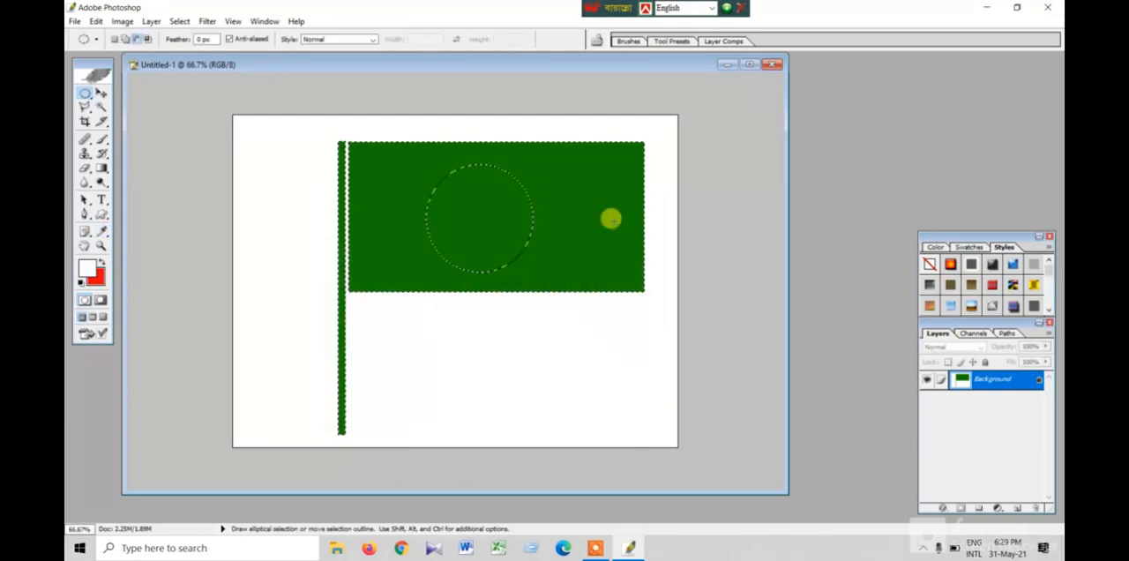
- Redraw the circle on the flag as a new standalone selection, fill it with the red background colour and deselect
key("ctrl+BackSpace")
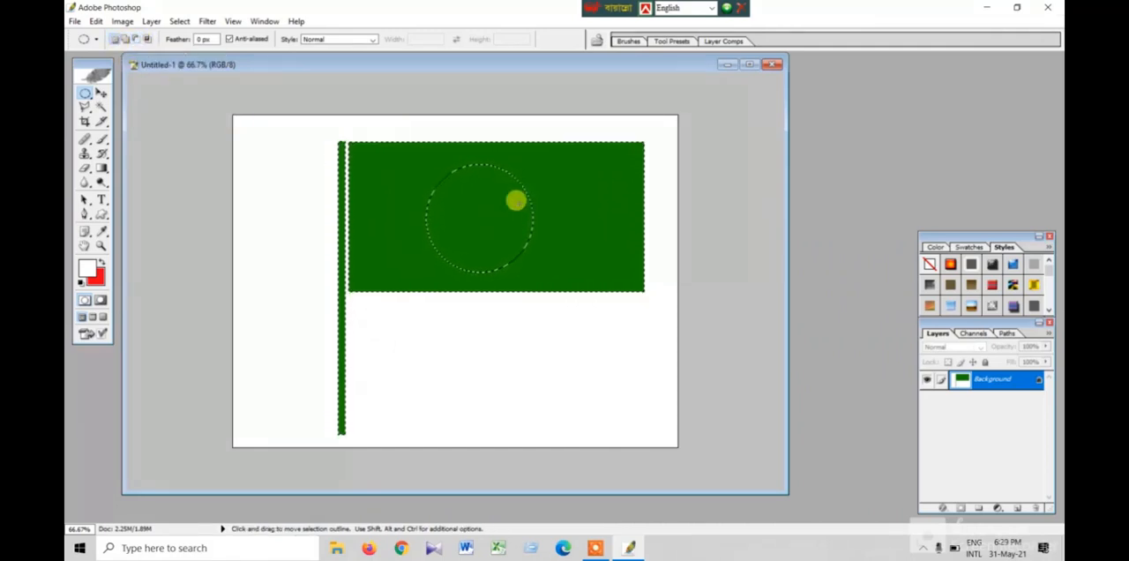
left_click(422, 167)
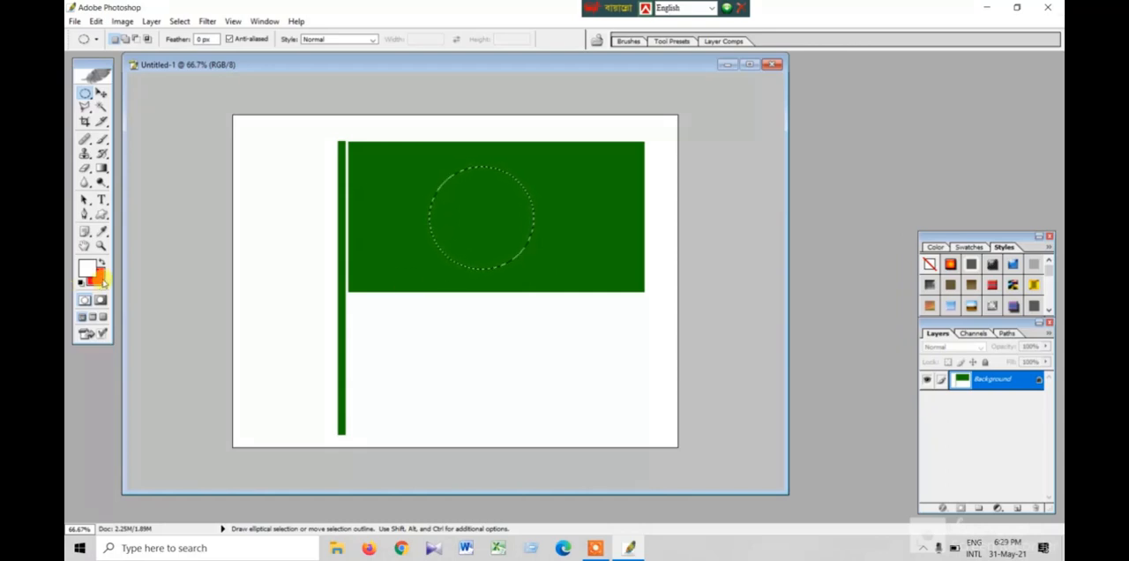
key("ctrl+BackSpace")
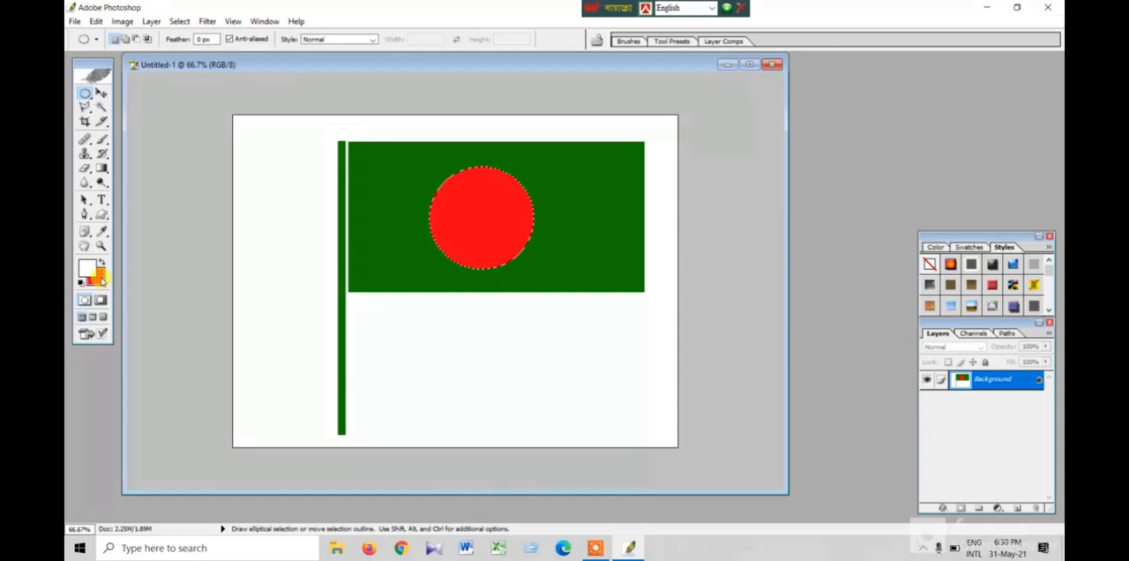
key("ctrl+d")
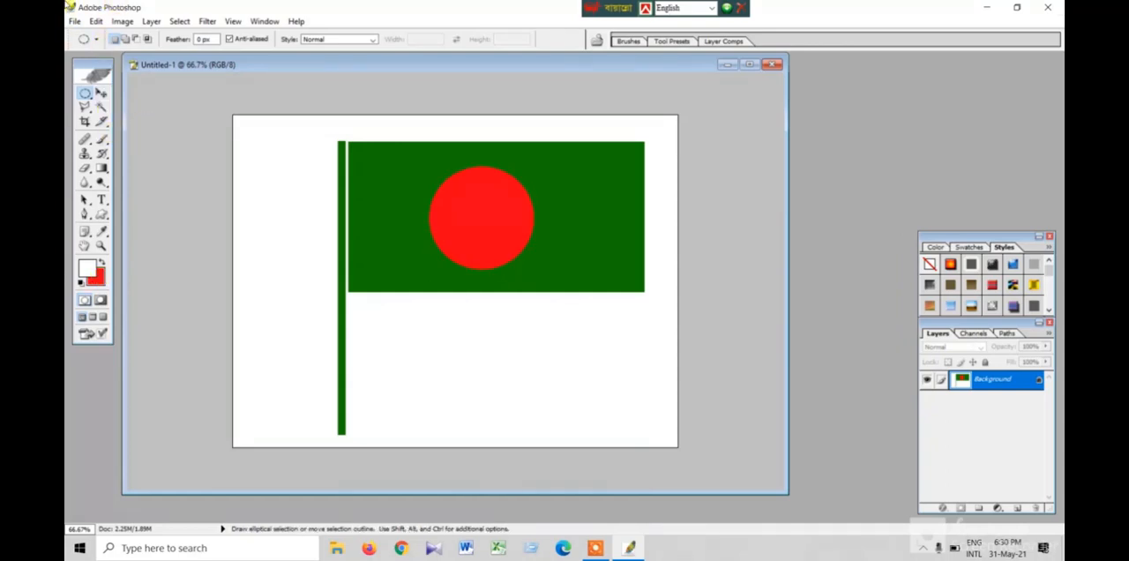
- Save the drawing to the Desktop as a JPEG named Flag, accepting the default JPEG options
left_click(75, 21)
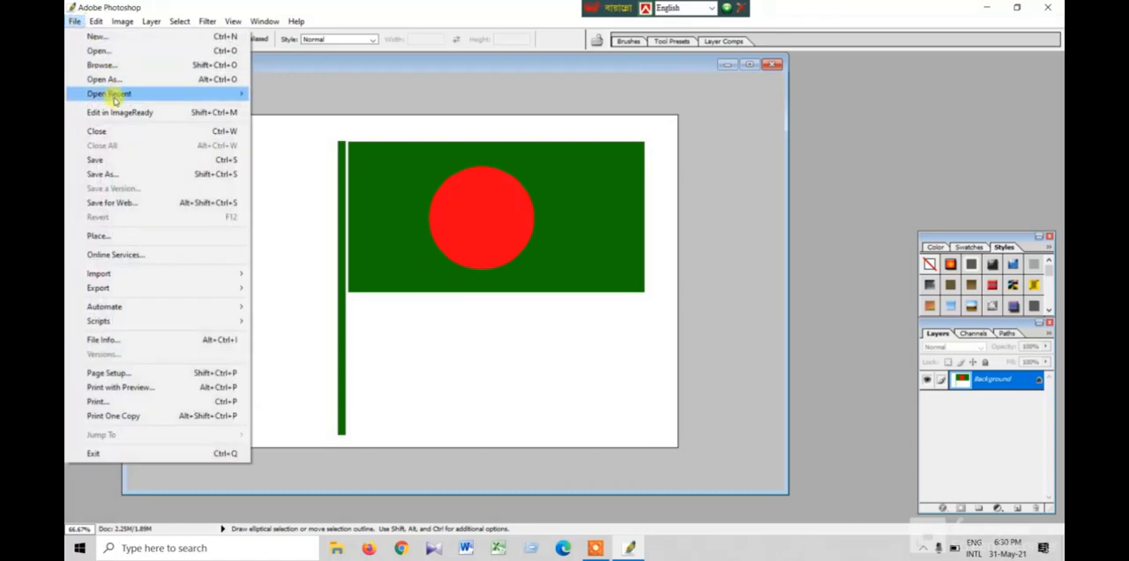
left_click(138, 175)
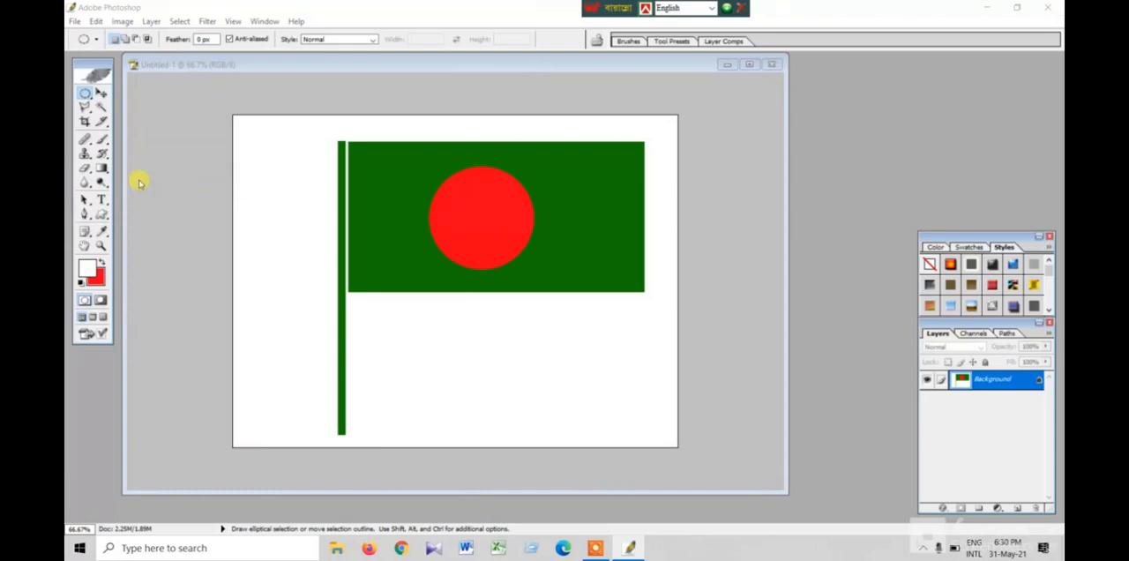
left_click(410, 143)
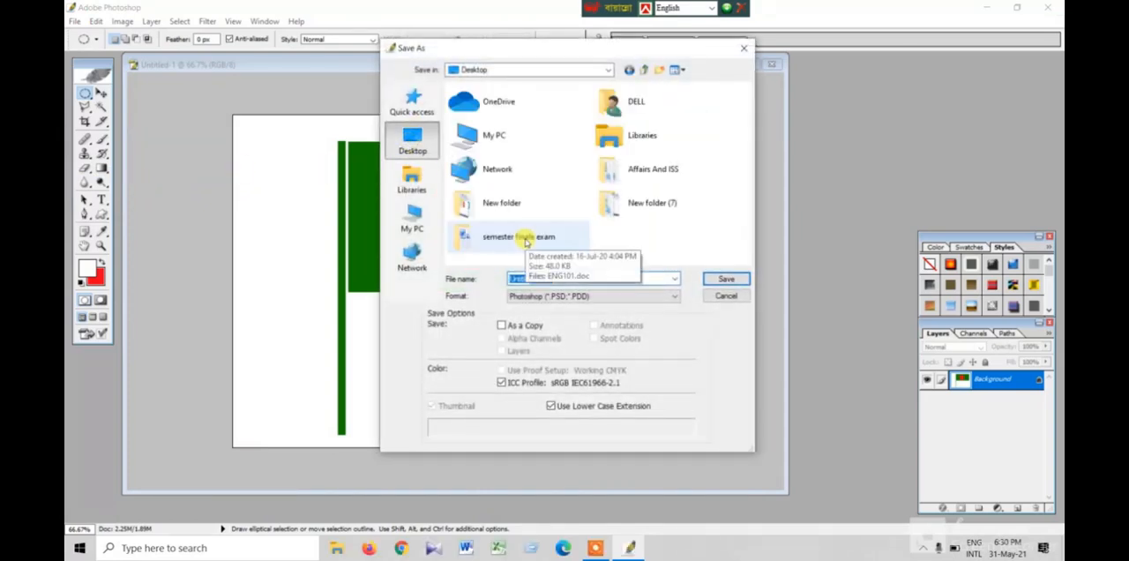
type("Flag")
left_click(636, 296)
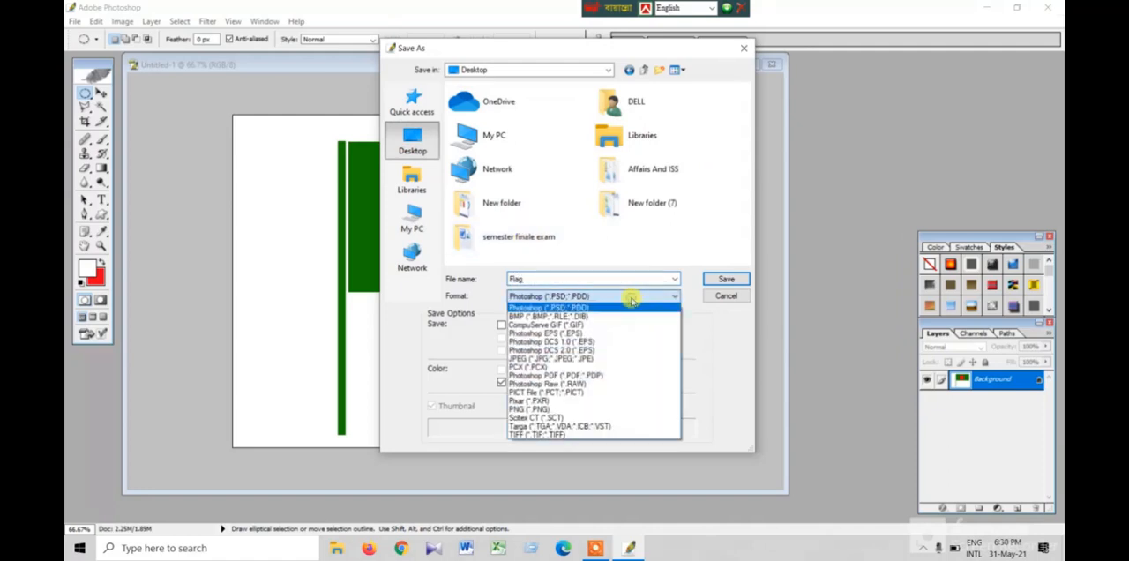
left_click(587, 359)
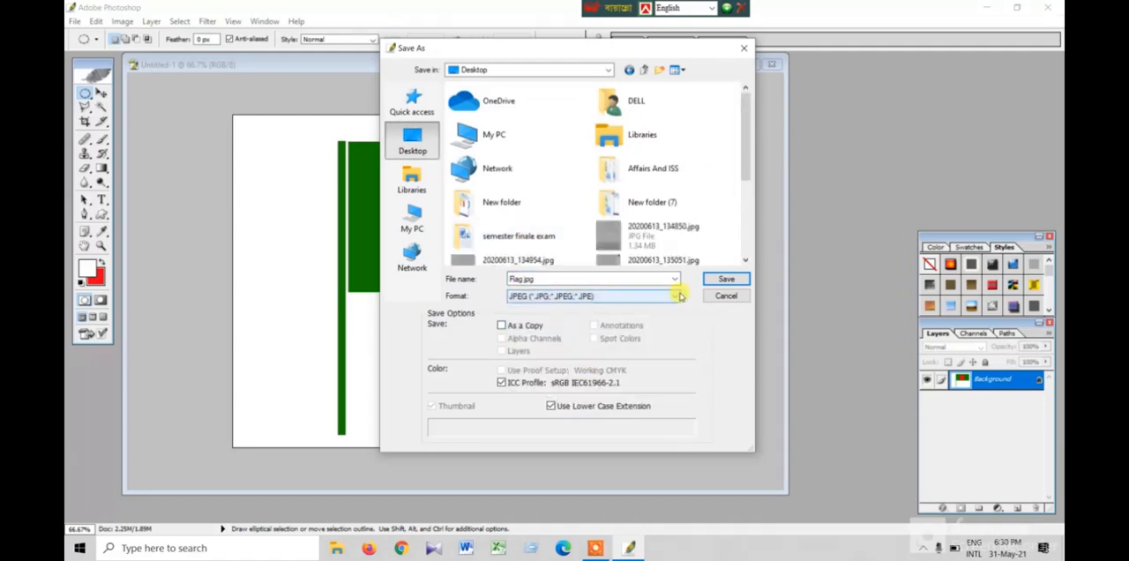
left_click(721, 278)
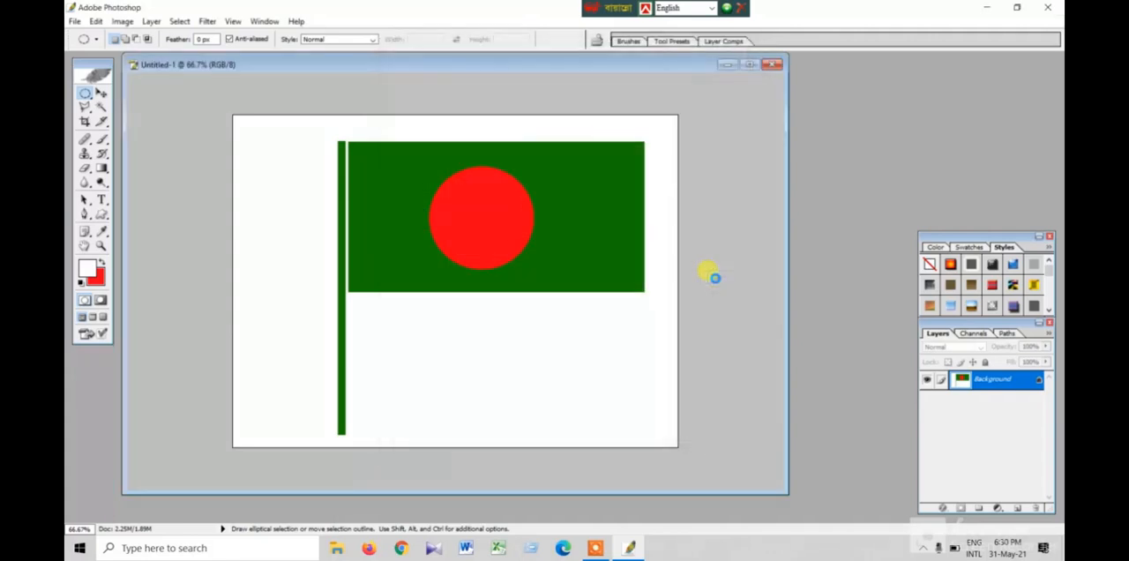
left_click(659, 185)
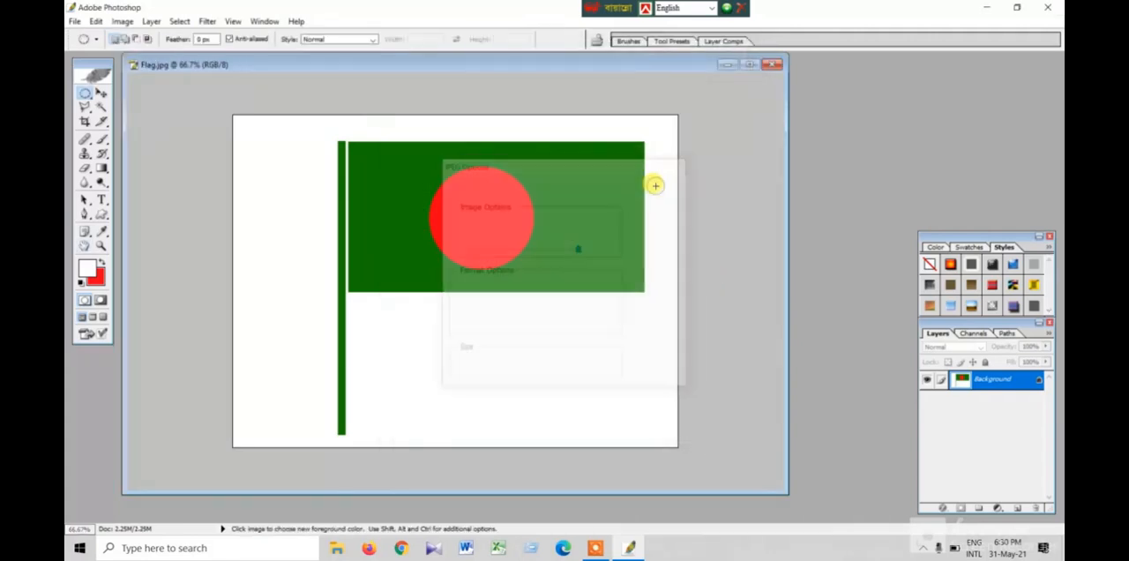
- Minimize the editor and open the saved Flag.jpg from the desktop in the image viewer
left_click(982, 6)
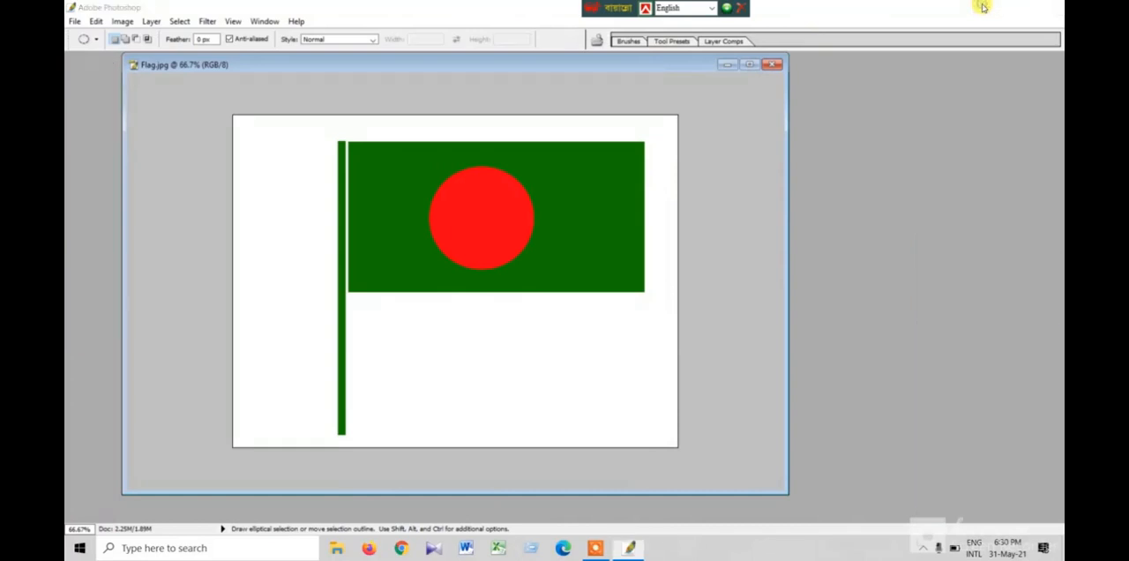
left_click(344, 90)
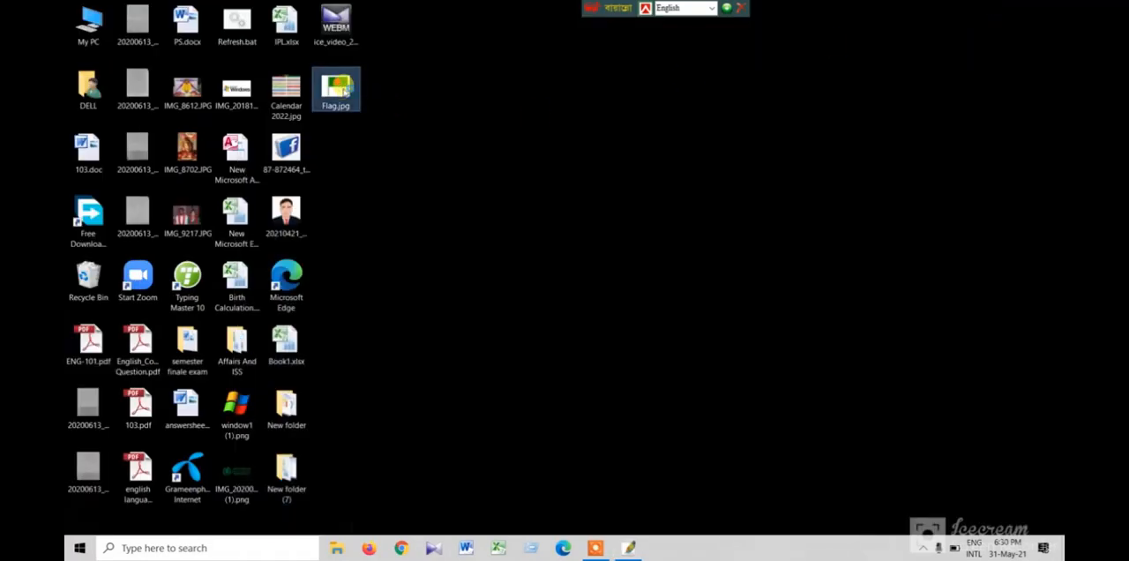
double_click(344, 88)
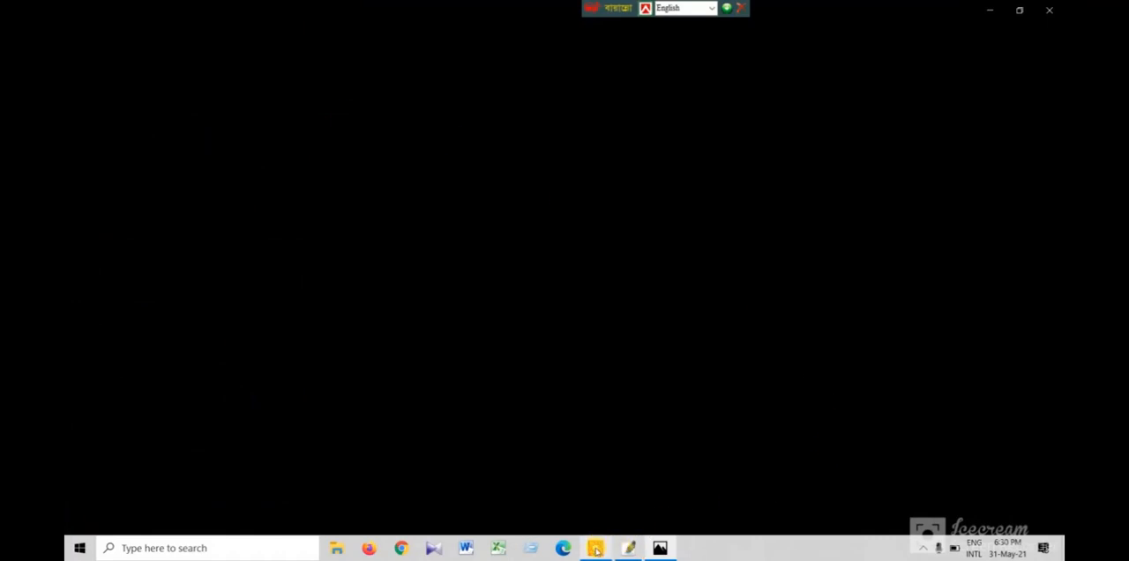
mouse_move(596, 550)
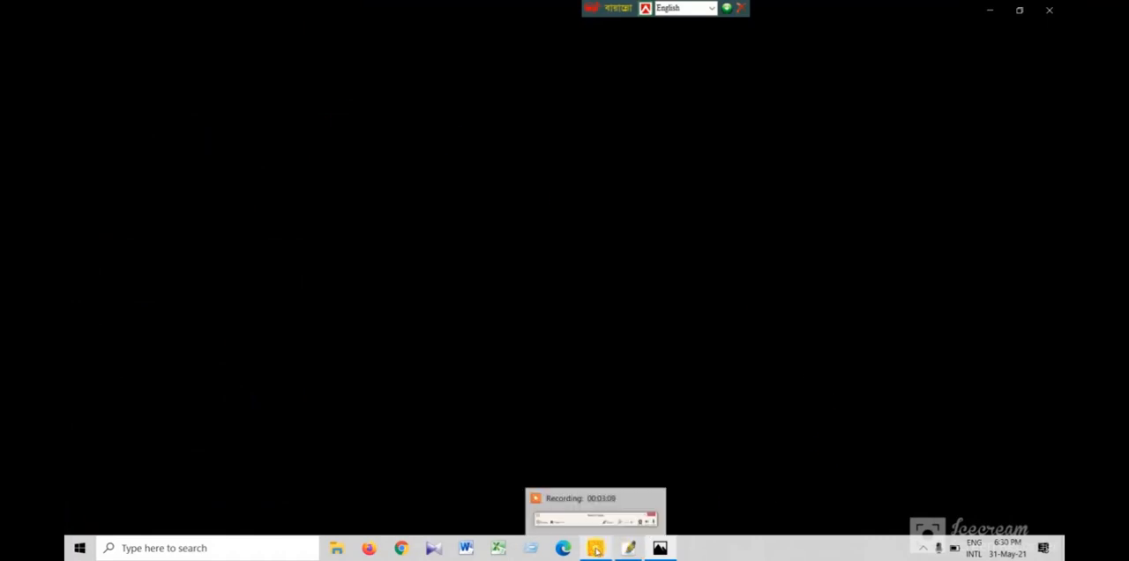